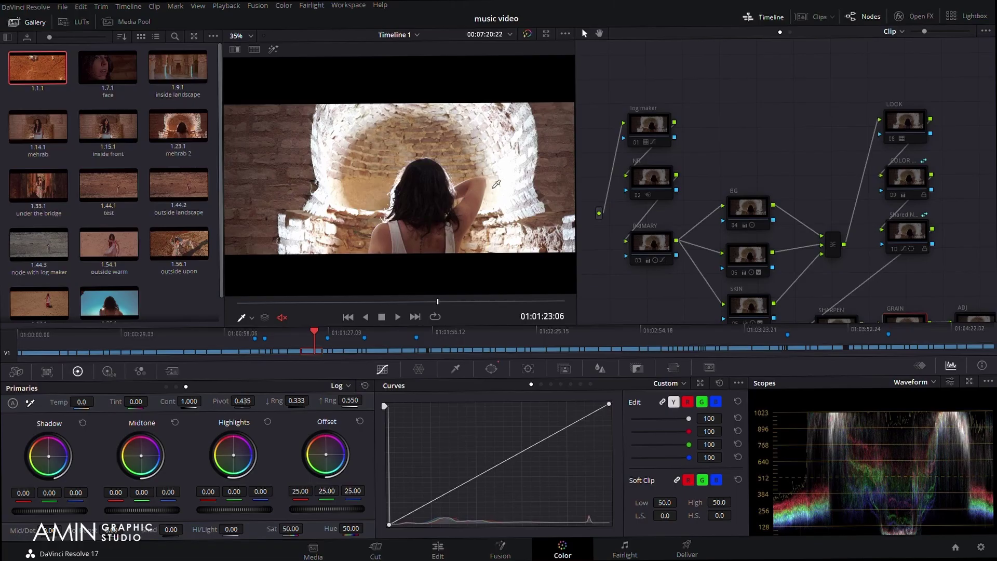
- Enable the log maker node for a flat log look and replace the scopes with the Keyframes panel
scroll(489, 190, "up", 5)
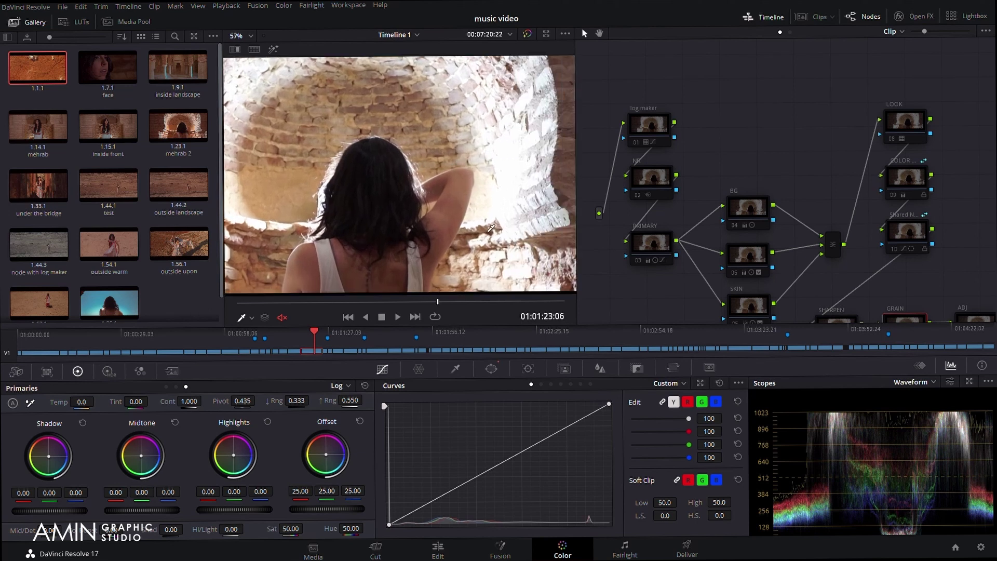
scroll(480, 203, "up", 3)
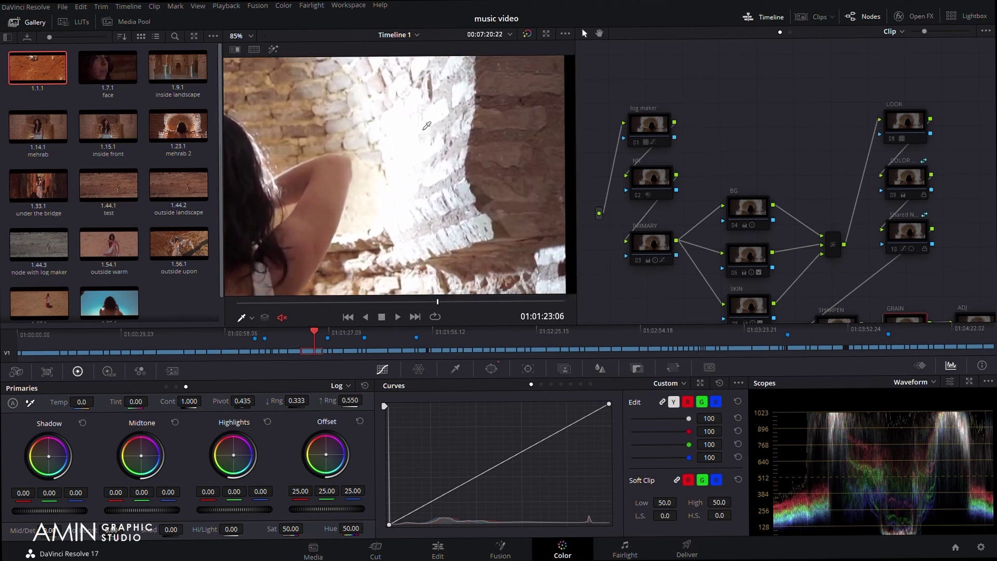
scroll(397, 144, "down", 3)
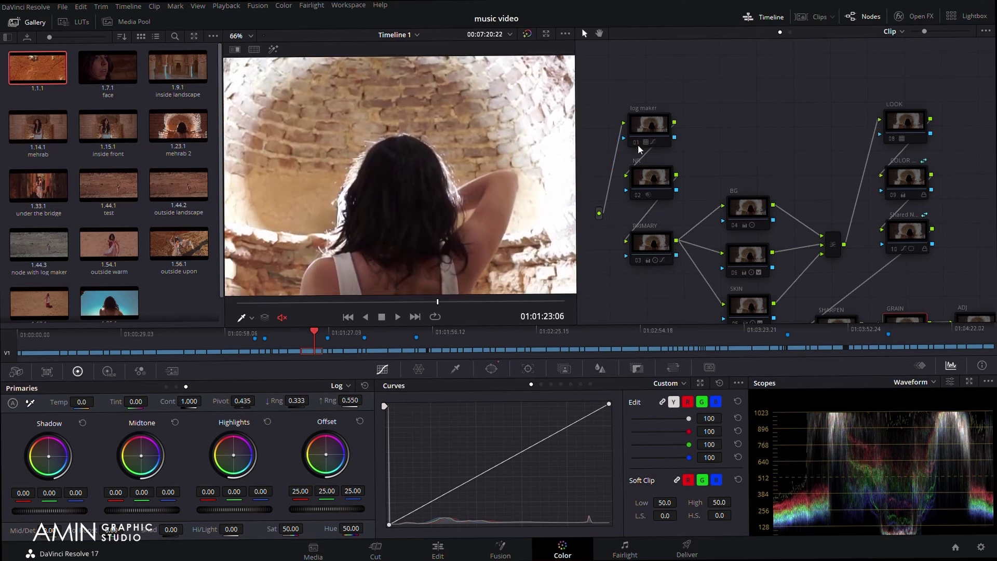
left_click(638, 142)
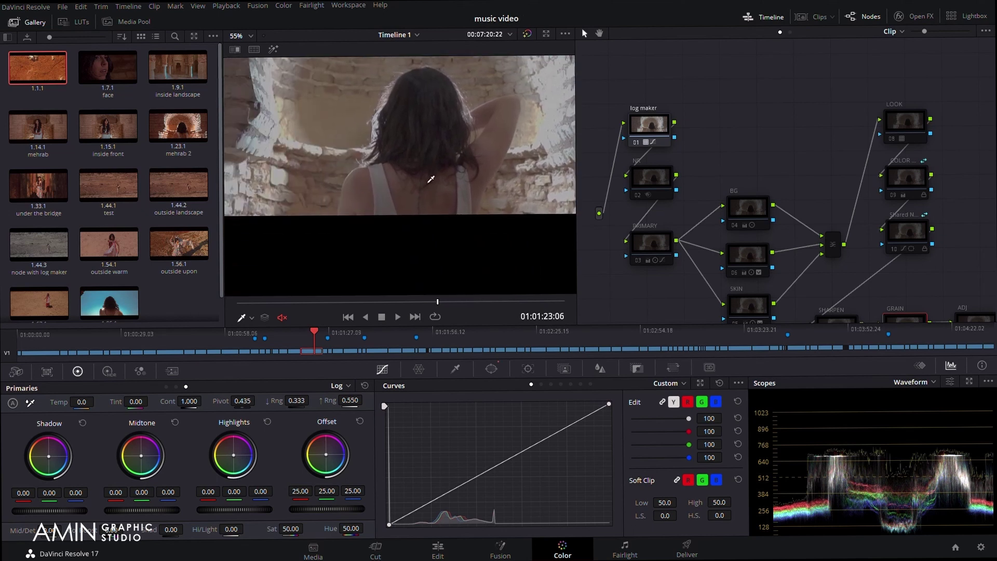
scroll(437, 174, "down", 2)
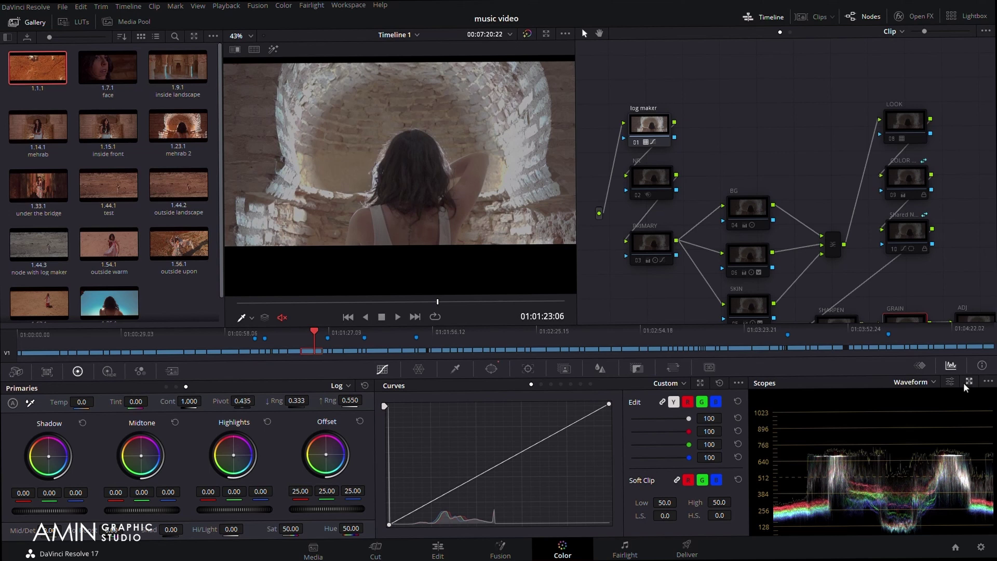
left_click(967, 381)
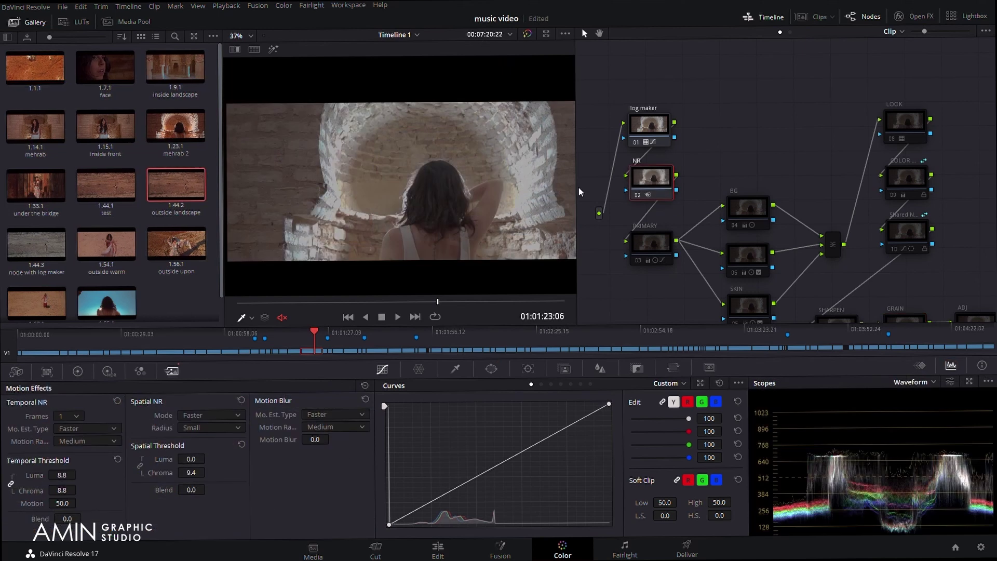
- Zoom and pan the viewer across the wall texture to inspect the NR node's noise cleanup
left_click_drag(541, 152, 478, 159)
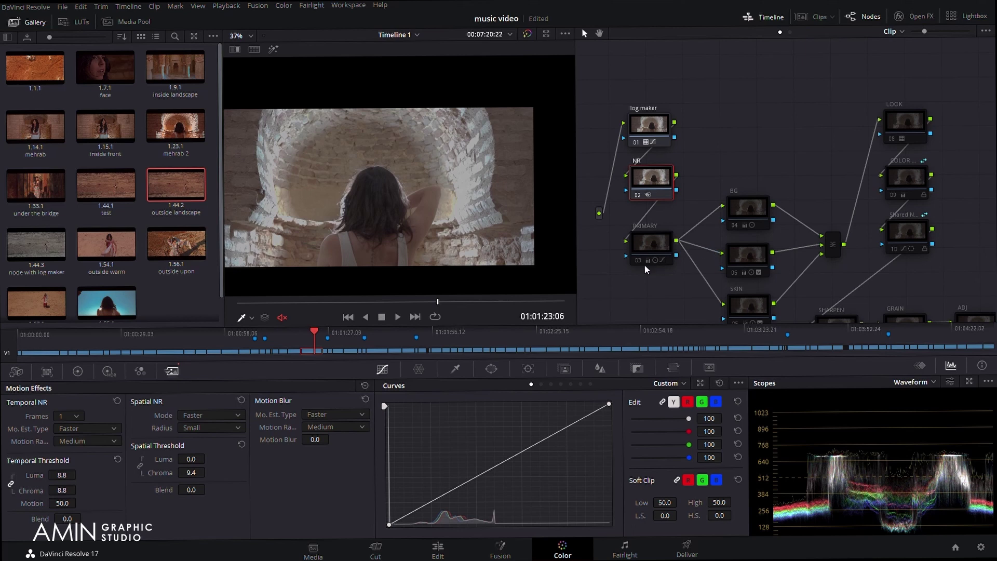
scroll(471, 184, "up", 6)
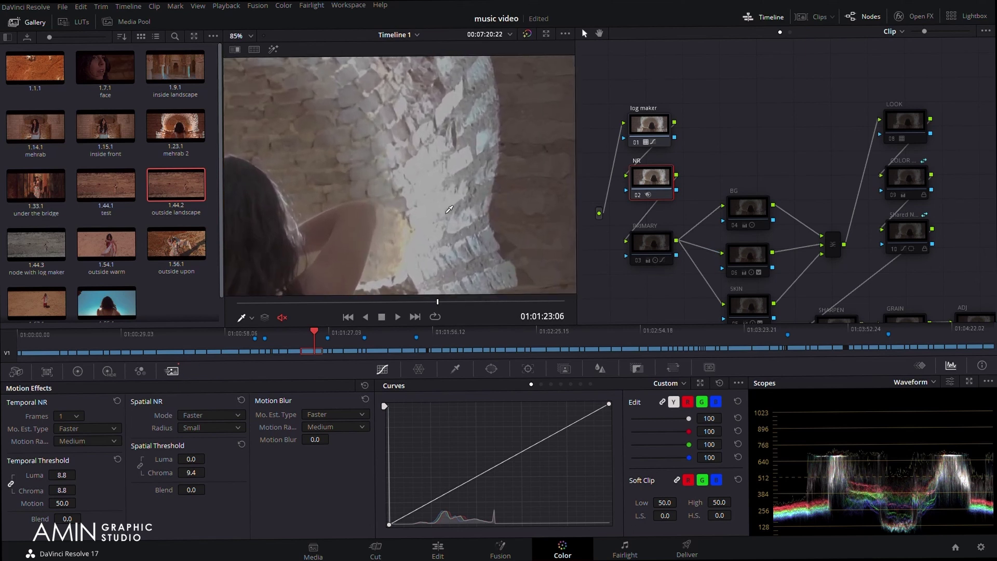
left_click_drag(448, 153, 430, 215)
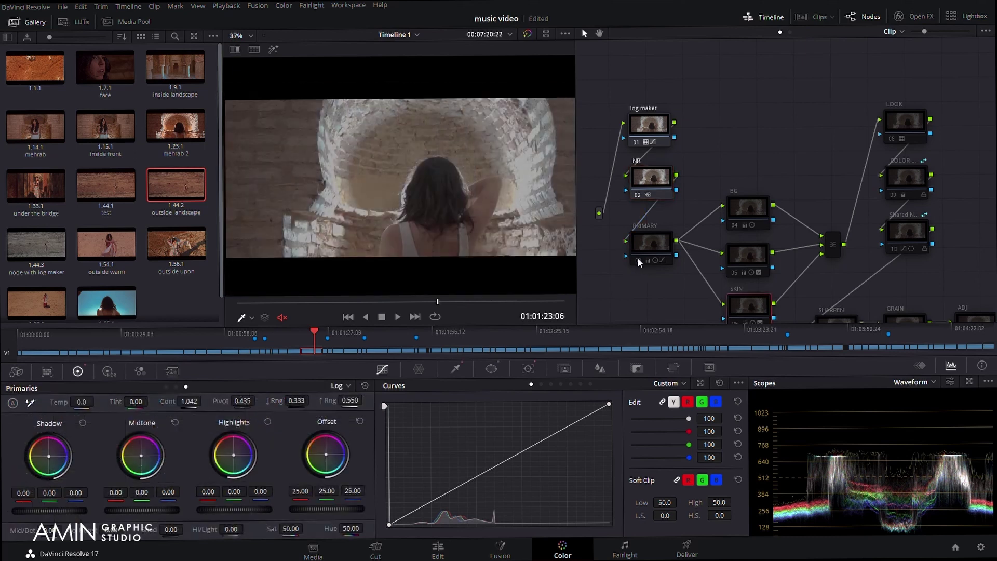
- Enable and select the PRIMARY node, reviewing temperature -100, contrast 1.186, saturation 69.50
left_click(637, 257)
scroll(363, 218, "up", 3)
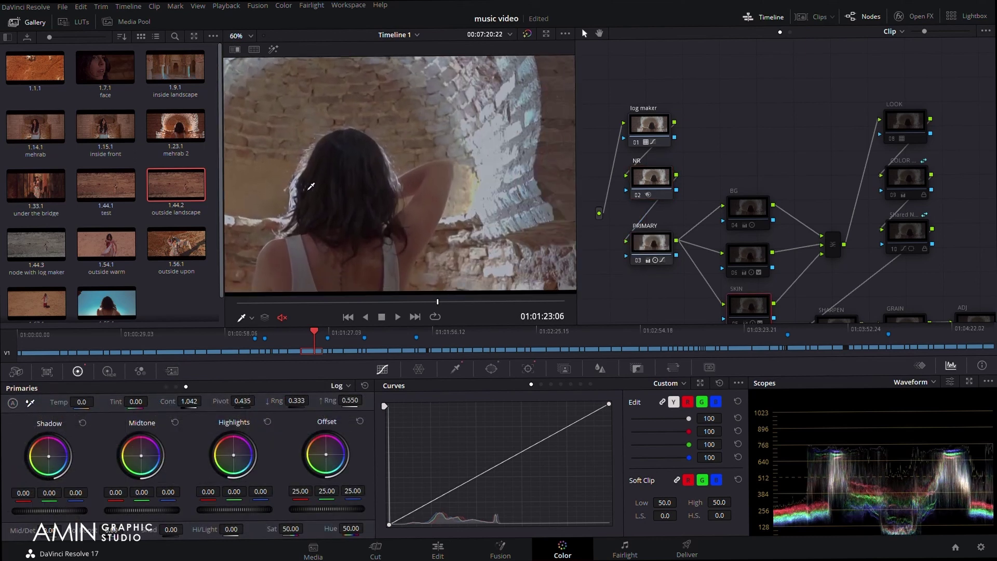
scroll(467, 201, "up", 2)
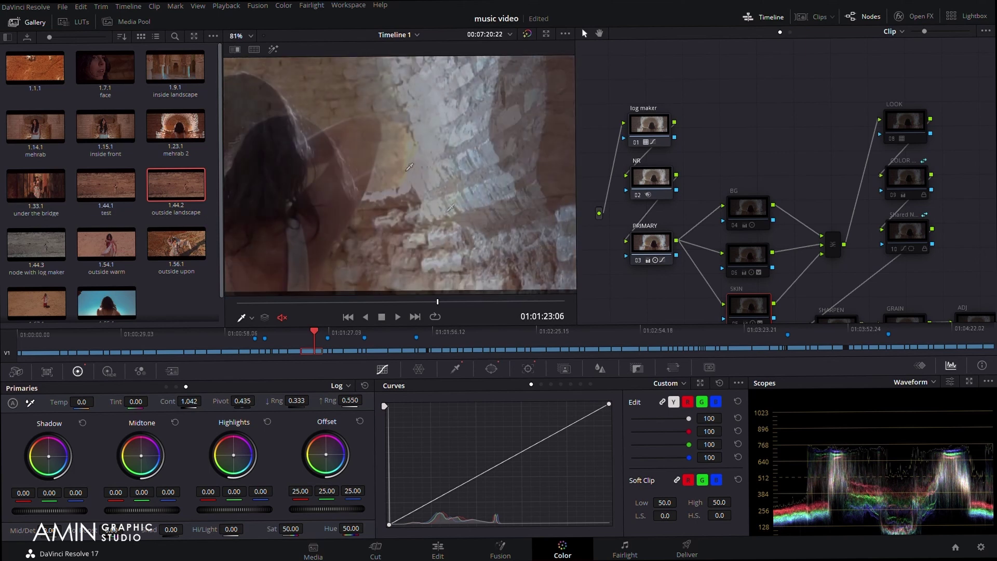
scroll(388, 224, "up", 2)
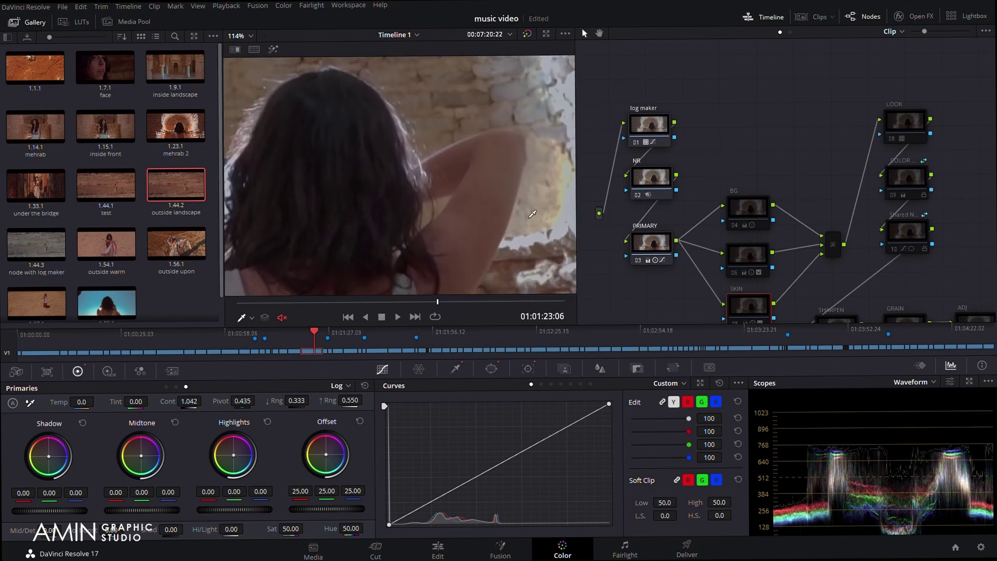
key("shift+semicolon")
scroll(383, 219, "down", 3)
scroll(445, 185, "up", 2)
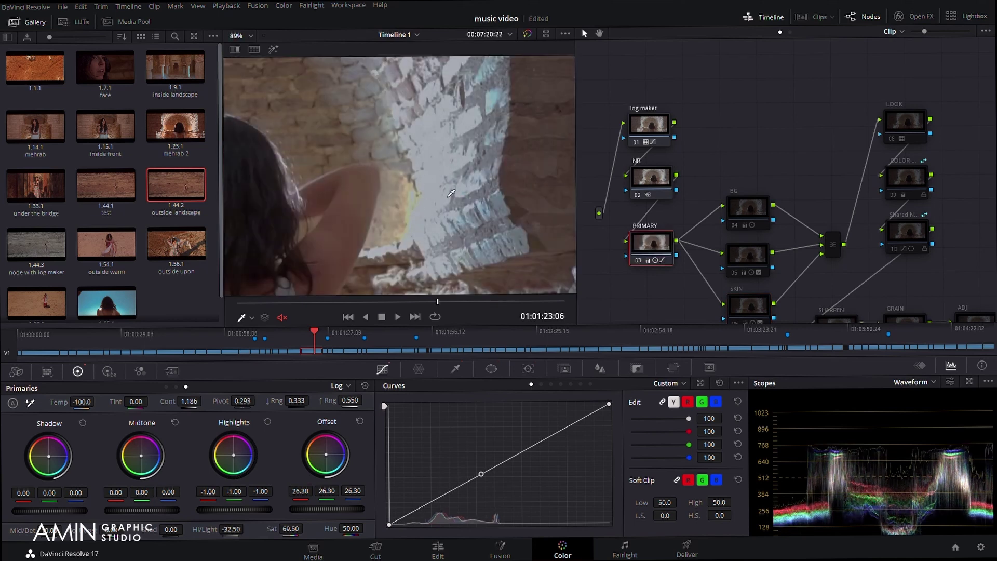
scroll(416, 170, "down", 3)
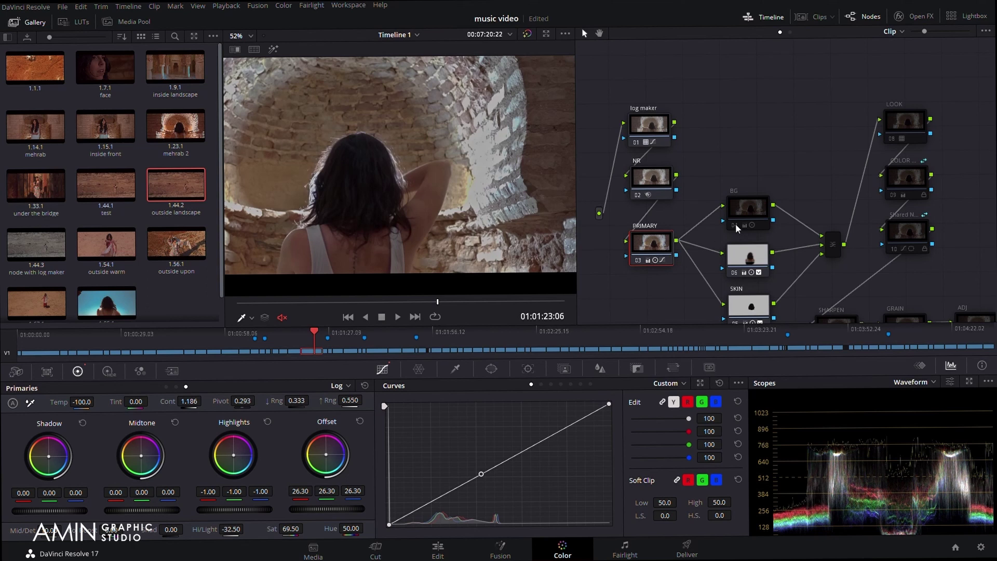
- Toggle the BG correction and node 06 off and on to compare, leaving both active
left_click(735, 223)
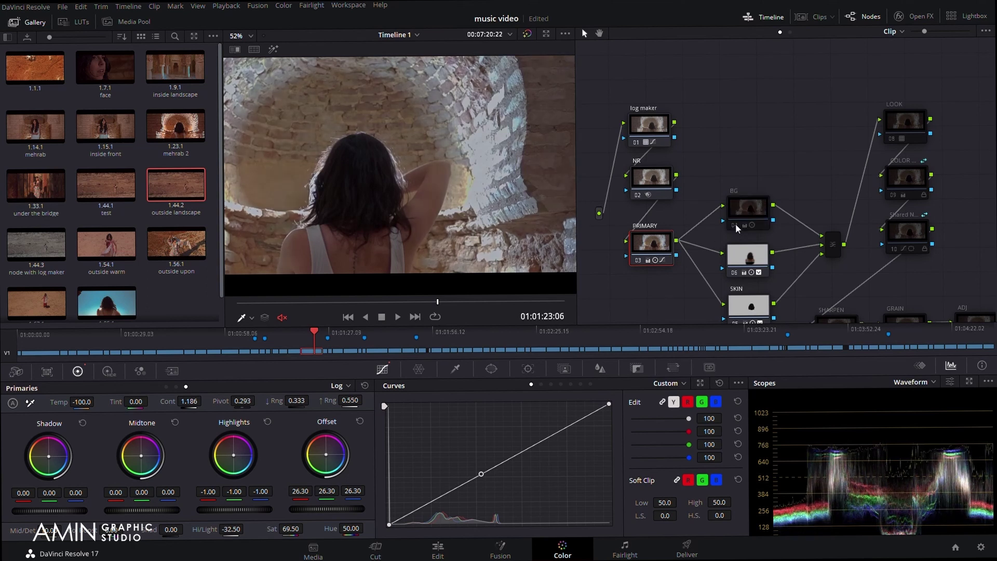
left_click(735, 223)
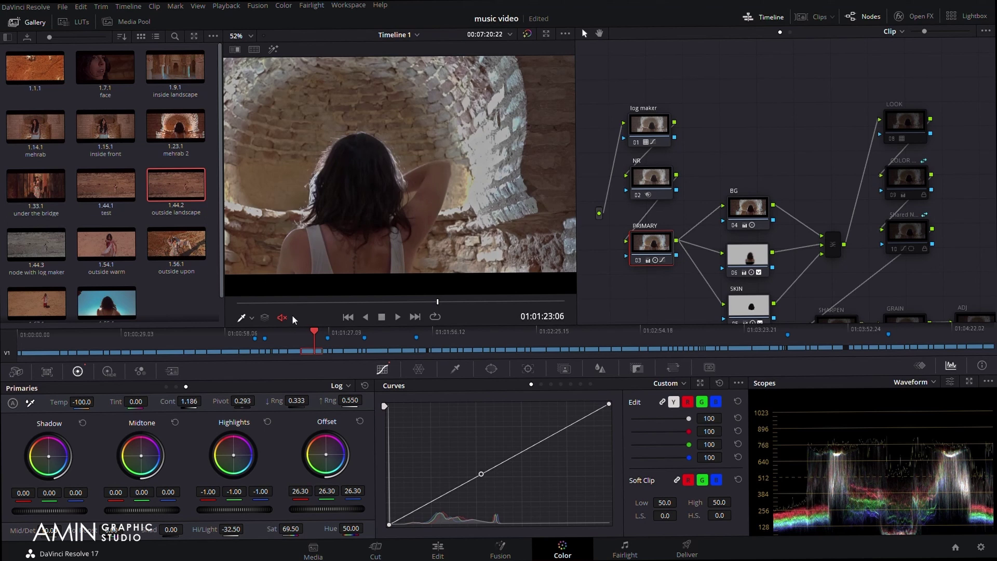
left_click(732, 275)
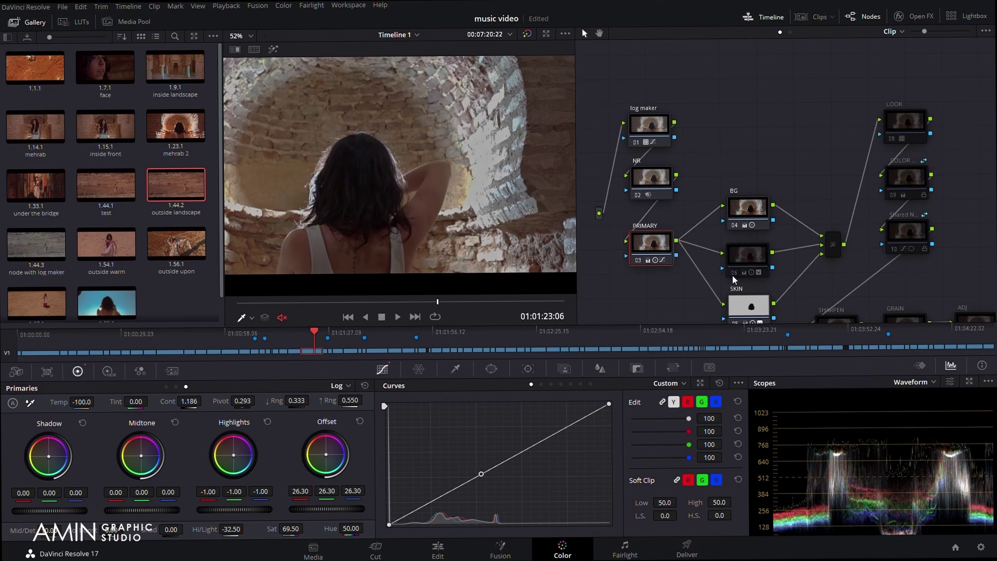
left_click(733, 275)
left_click(732, 275)
scroll(396, 267, "up", 4)
left_click(734, 275)
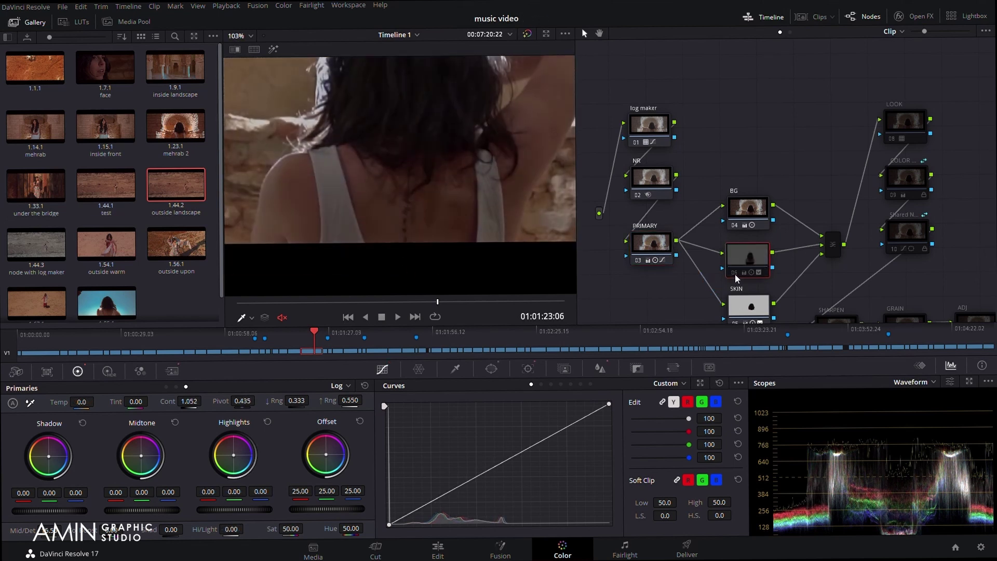
left_click(735, 273)
left_click(733, 274)
left_click(733, 273)
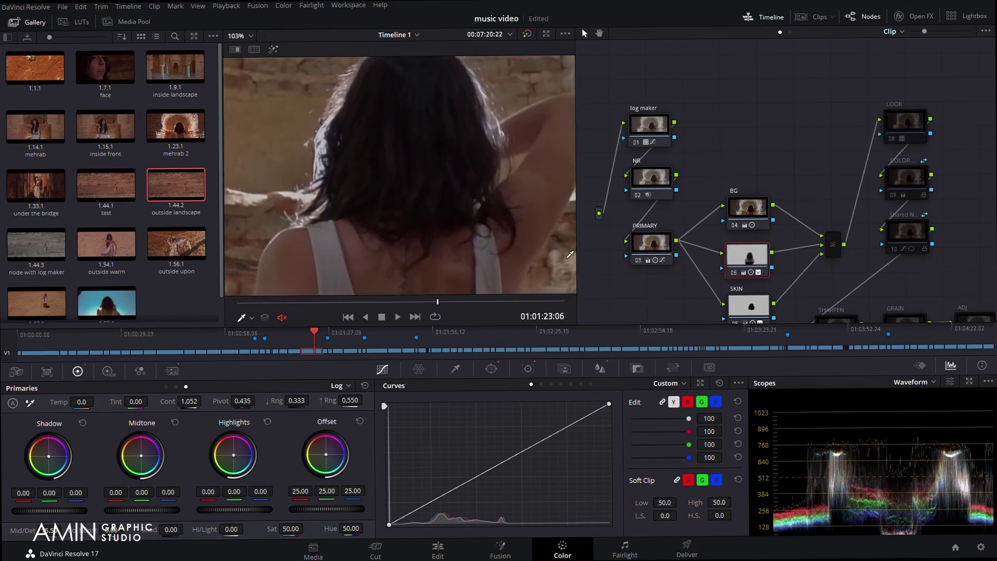
scroll(740, 299, "down", 1)
- Compare the SKIN correction on and off, keep it on, and enable the LOOK node
left_click(735, 313)
left_click(737, 314)
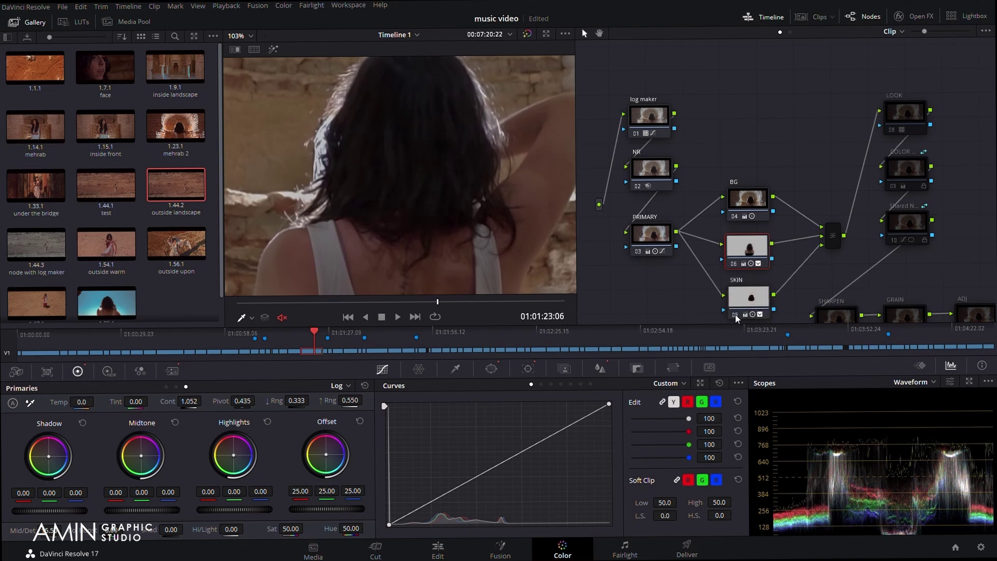
left_click(734, 314)
left_click(735, 314)
left_click(735, 313)
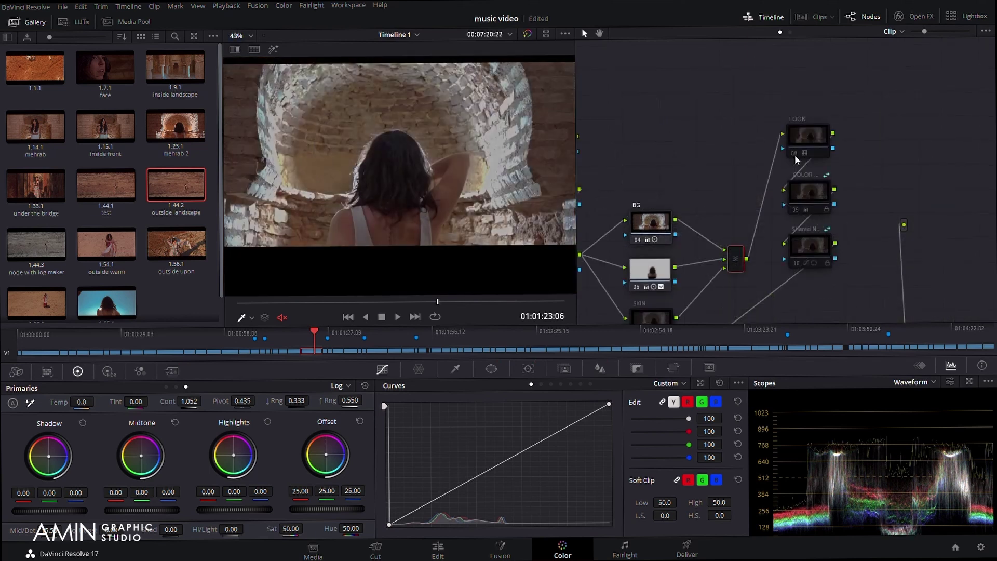
left_click(795, 154)
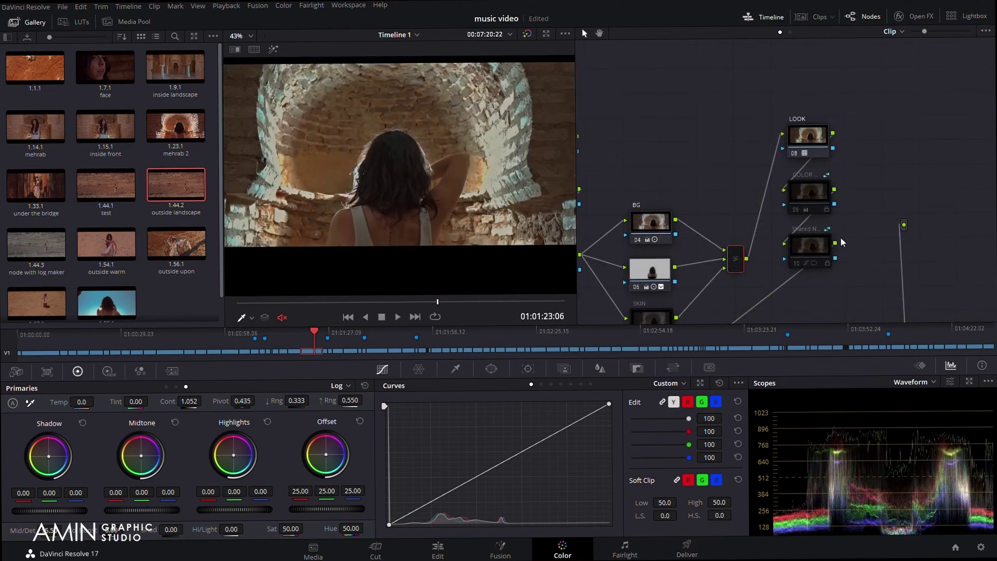
- Select the LOOK node and show the My LUTs library beside the viewer
left_click(822, 145)
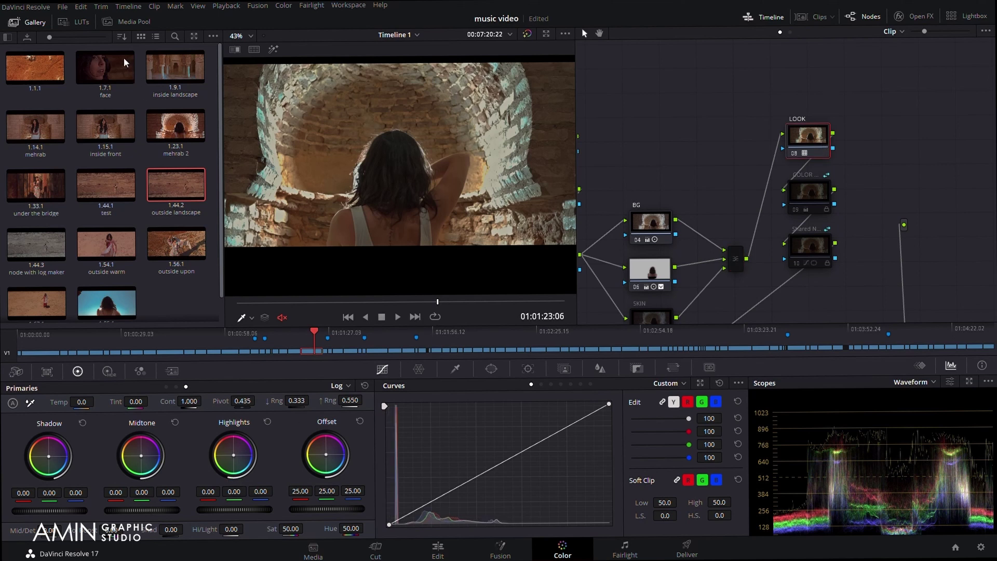
left_click(82, 25)
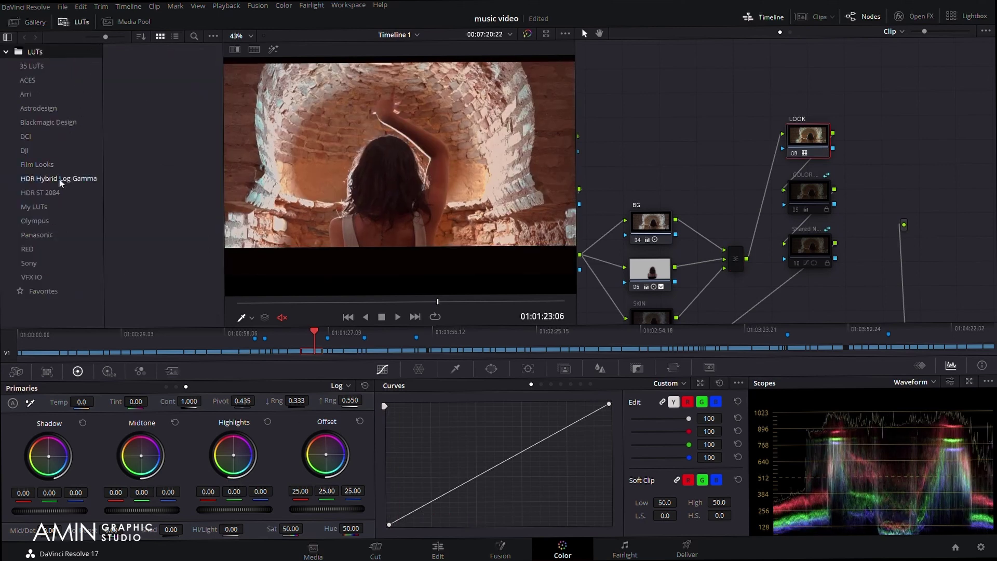
left_click(34, 207)
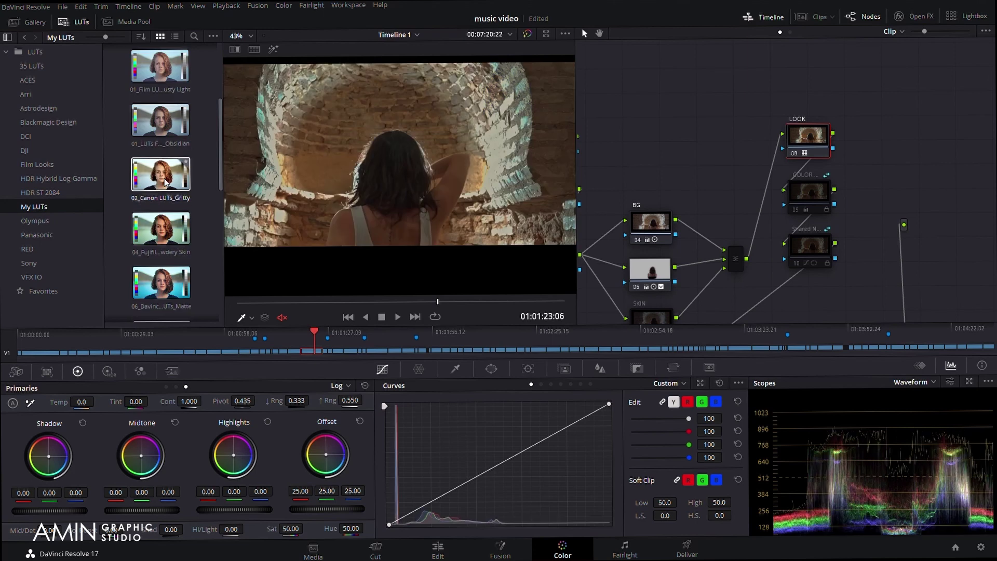
- Enable node 09 COLOR to give the image a warmer, orange tone
scroll(167, 180, "down", 1)
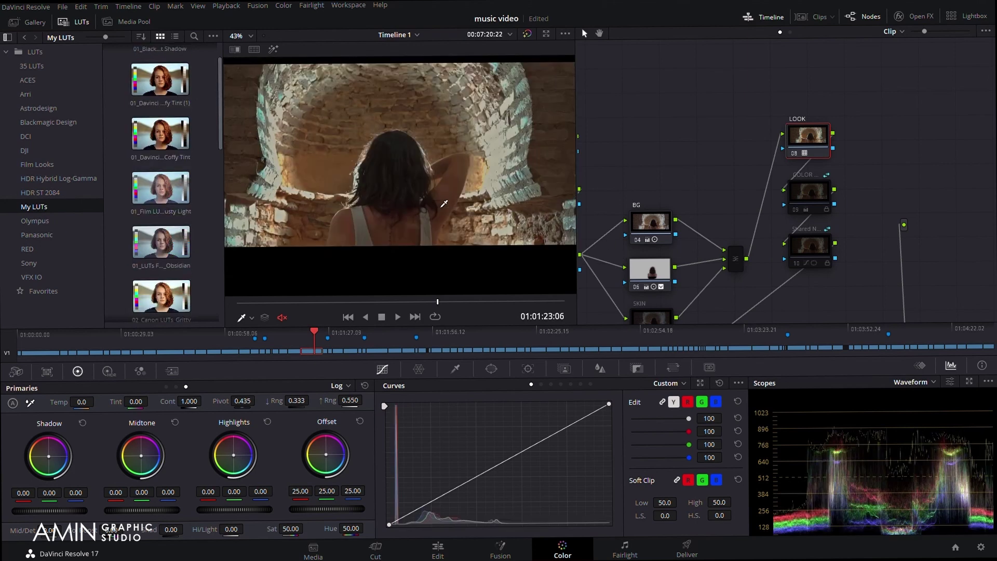
scroll(436, 200, "up", 2)
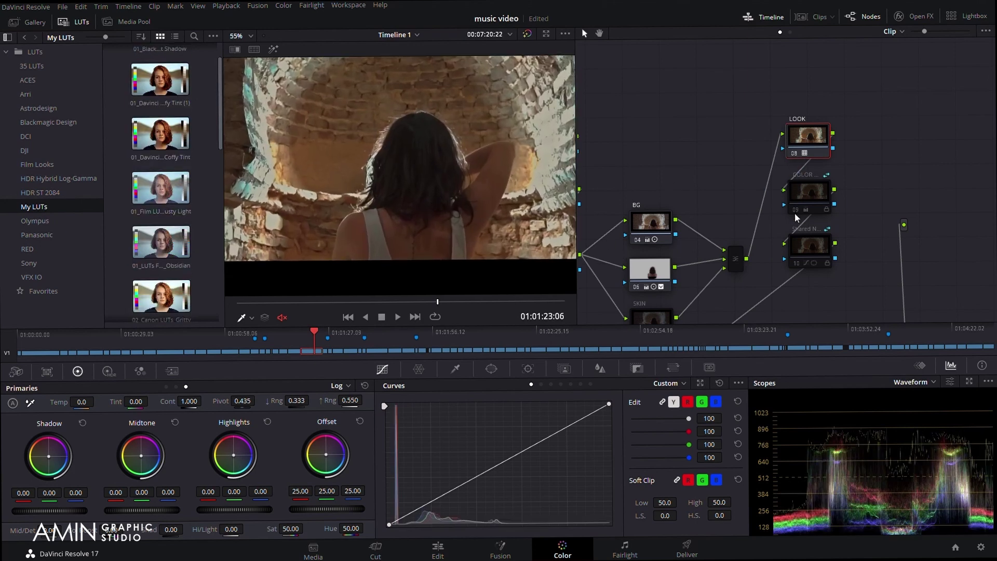
left_click(796, 210)
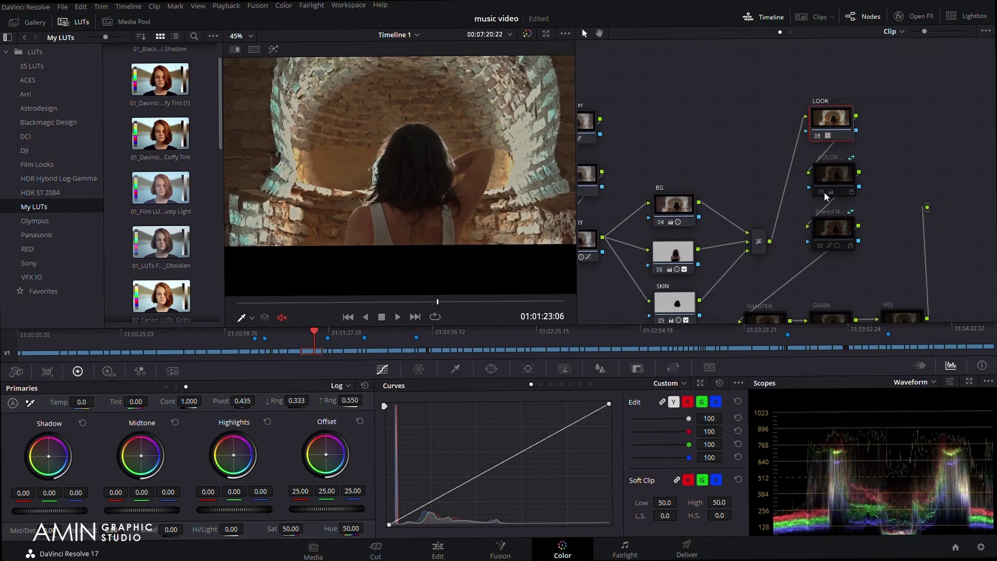
left_click(824, 194)
- On the Edit page, load photo_2021-09-04_13-12-40.jpg and zoom into it in the viewer
left_click(438, 551)
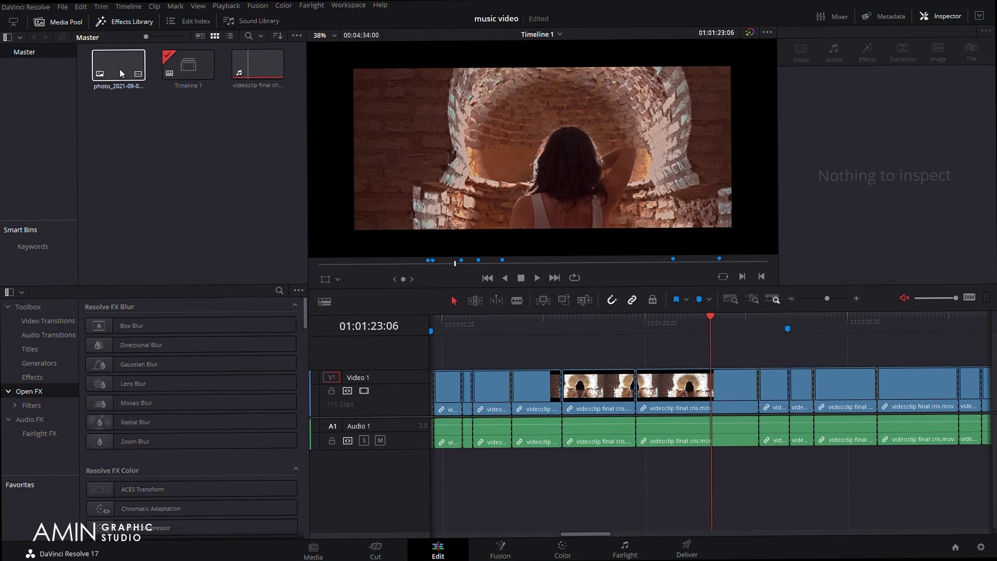
left_click(120, 65)
scroll(544, 152, "up", 5)
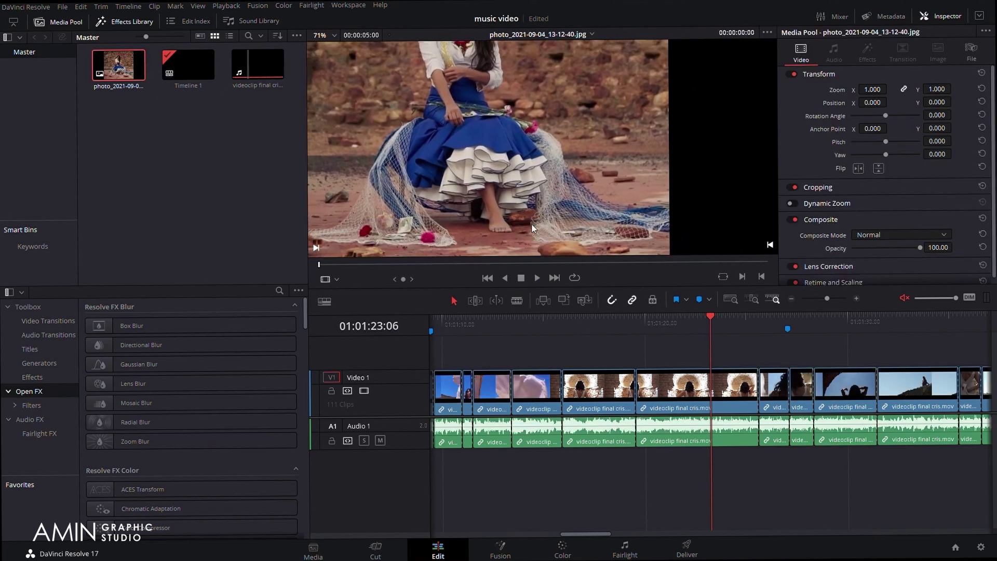
left_click_drag(521, 180, 500, 108)
- Reframe the viewer to show the whole woman against the brick wall
scroll(478, 194, "up", 2)
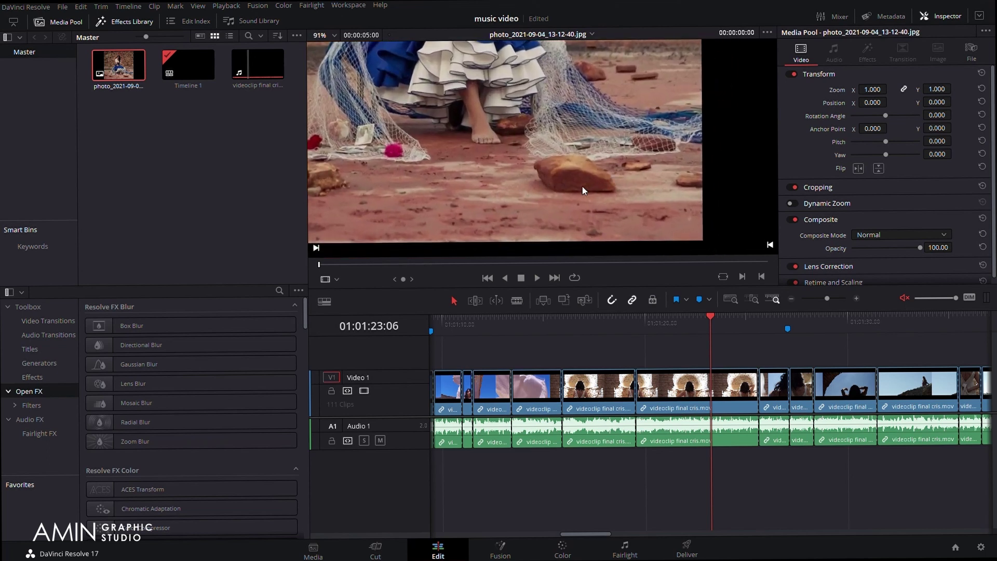
scroll(501, 125, "down", 3)
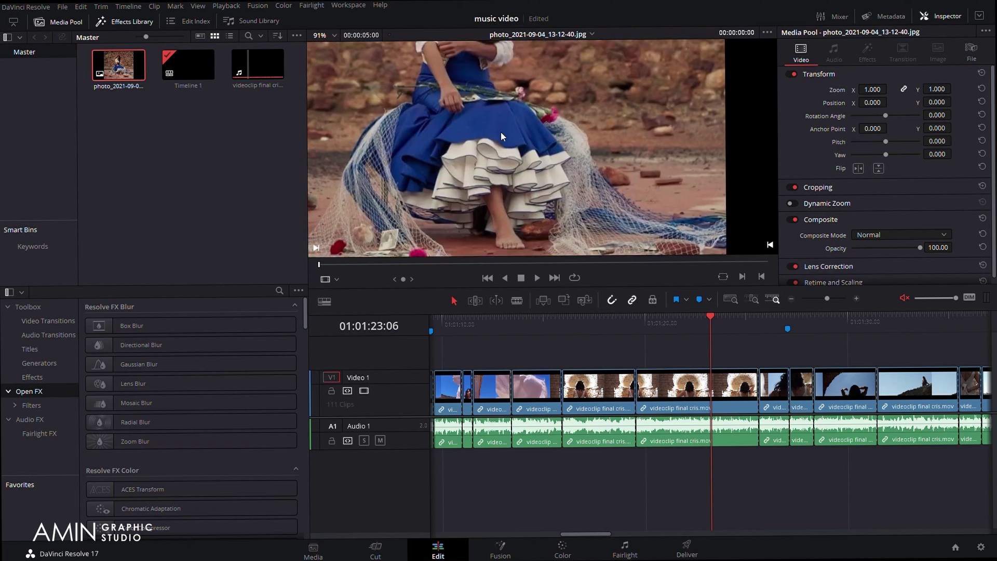
left_click_drag(482, 86, 499, 160)
scroll(500, 162, "down", 2)
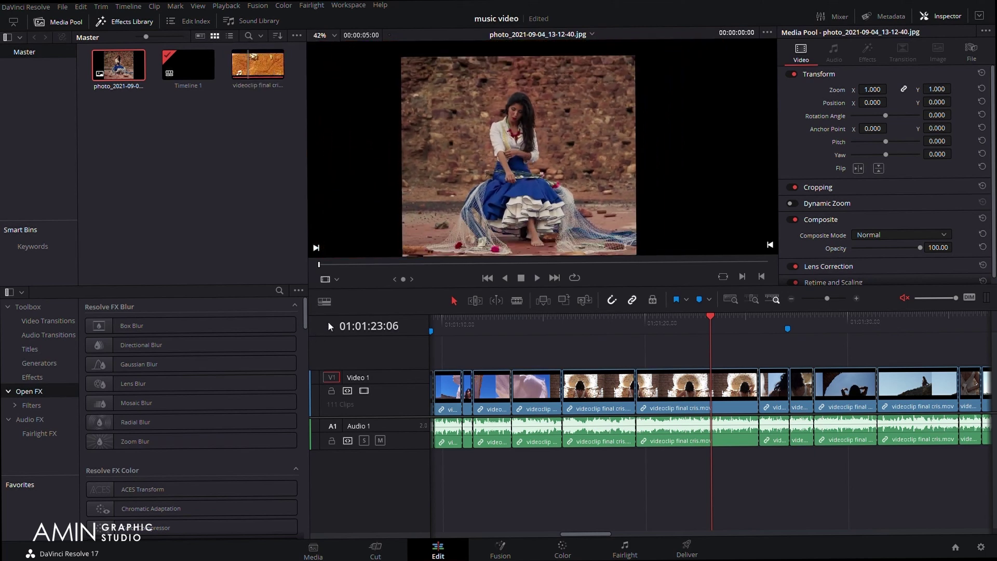
- Back on the Color page, bypass the LOOK node with Ctrl+D to compare, then select Shared node 10
left_click(559, 551)
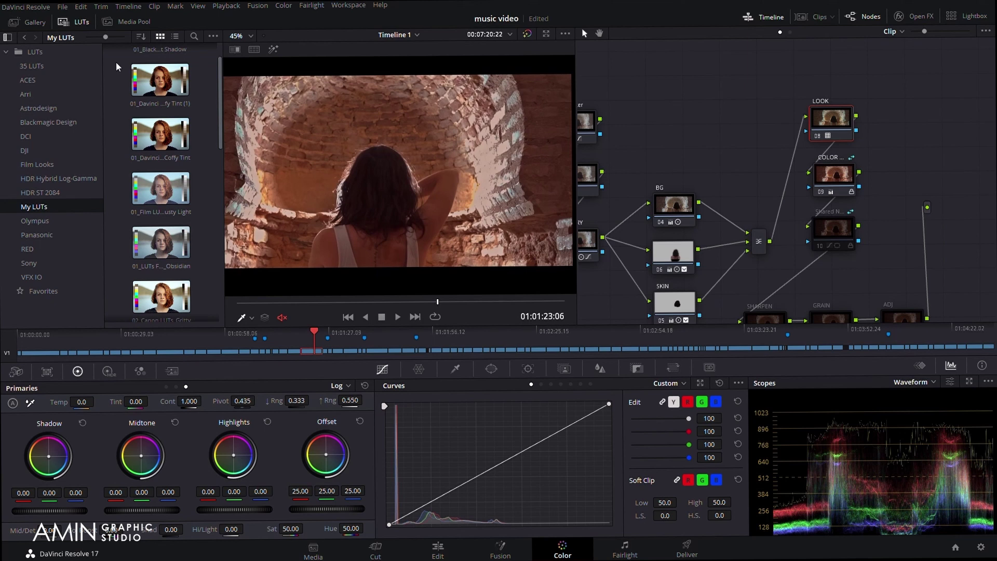
scroll(387, 228, "down", 1)
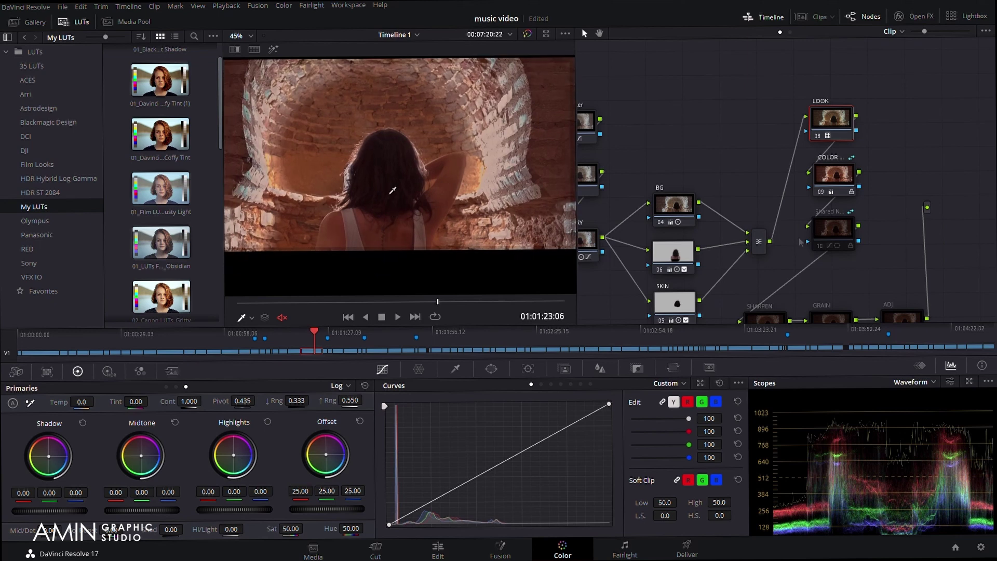
mouse_move(841, 218)
left_mouse_down()
mouse_move(815, 213)
mouse_move(828, 219)
left_mouse_up()
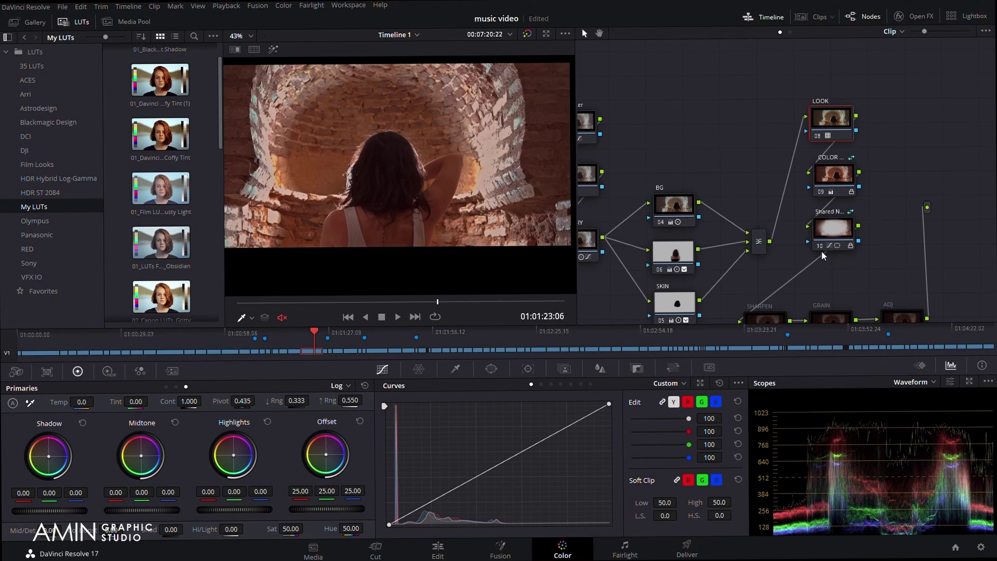
key("ctrl+d")
key("ctrl+d")
left_click(839, 245)
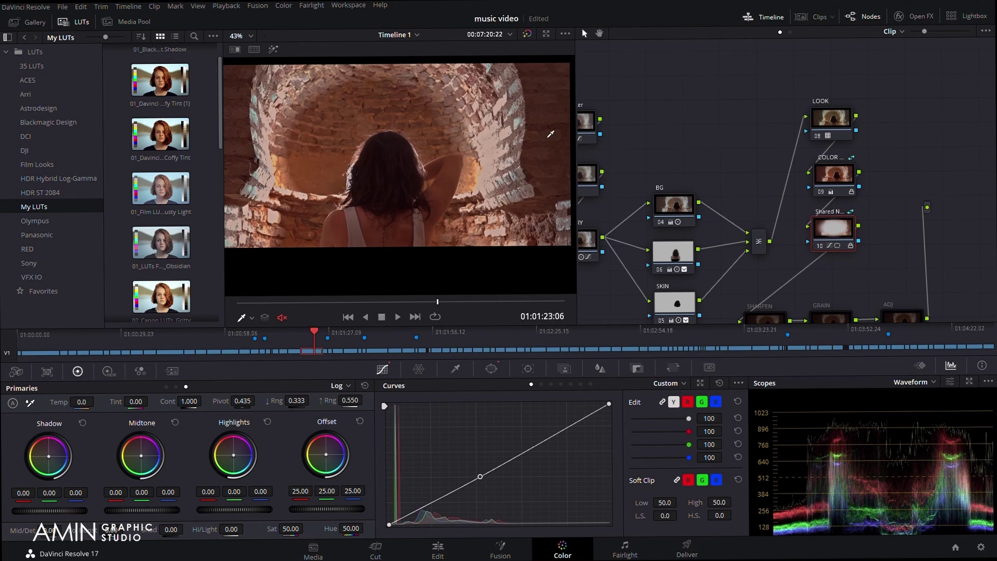
scroll(527, 161, "down", 3)
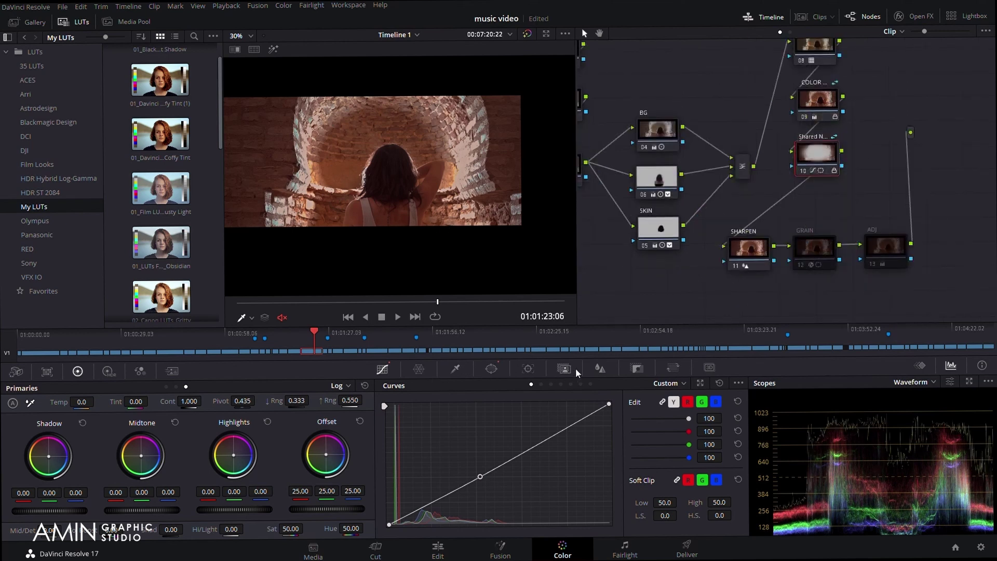
- Show the Blur palette and check its values on node 06 and SKIN node 05
left_click(600, 370)
scroll(404, 157, "up", 5)
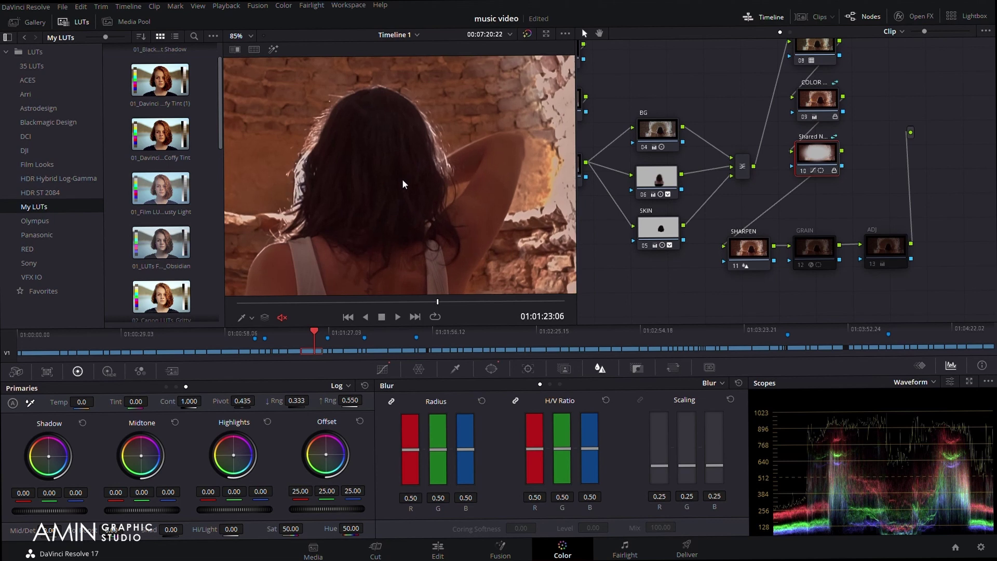
scroll(391, 162, "down", 4)
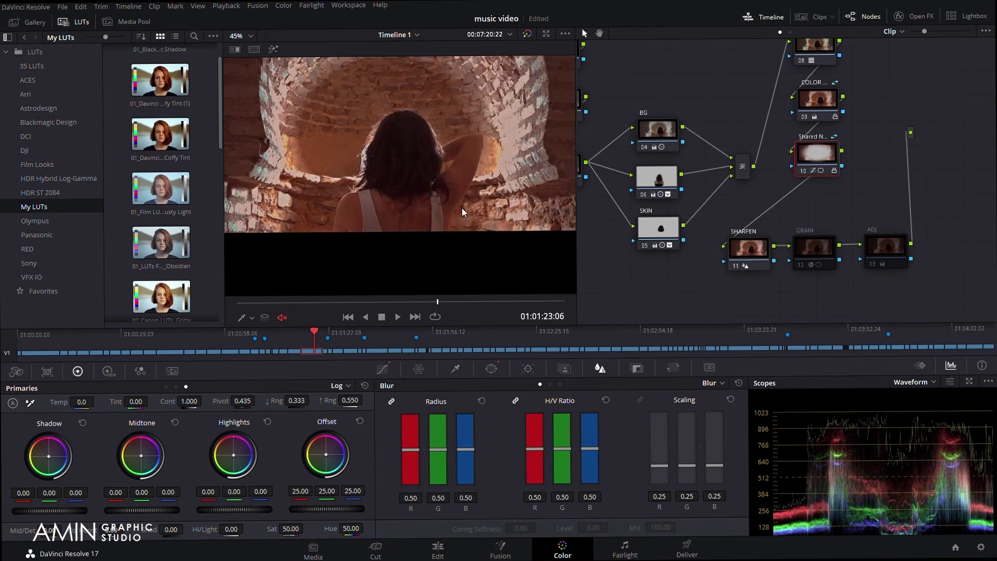
left_click(667, 185)
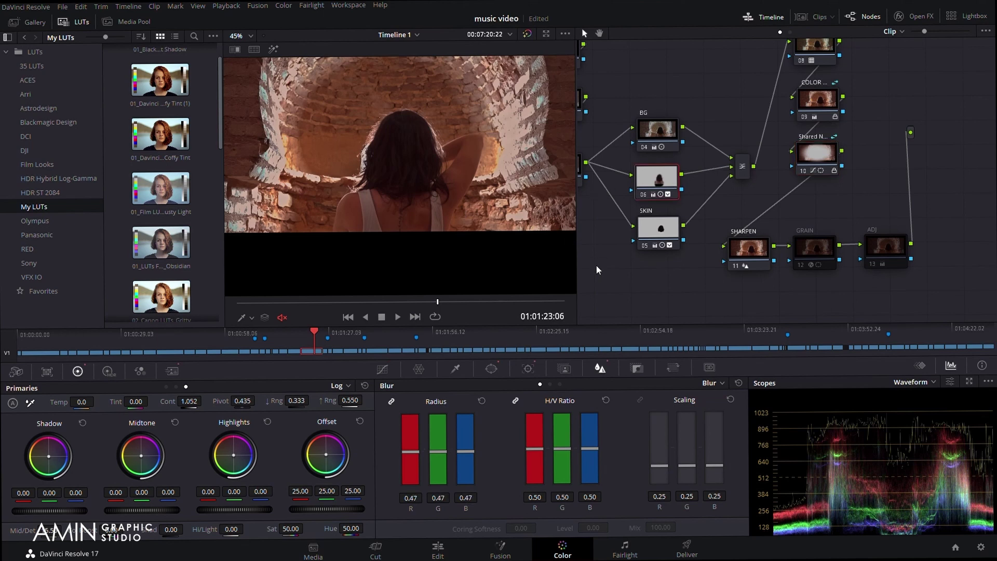
scroll(441, 182, "up", 5)
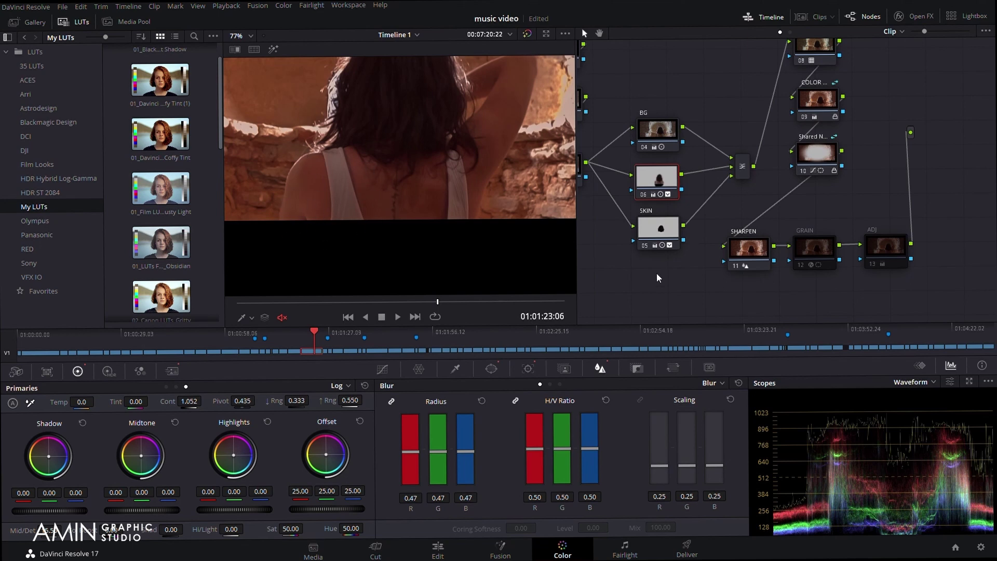
left_click(676, 236)
scroll(452, 207, "down", 2)
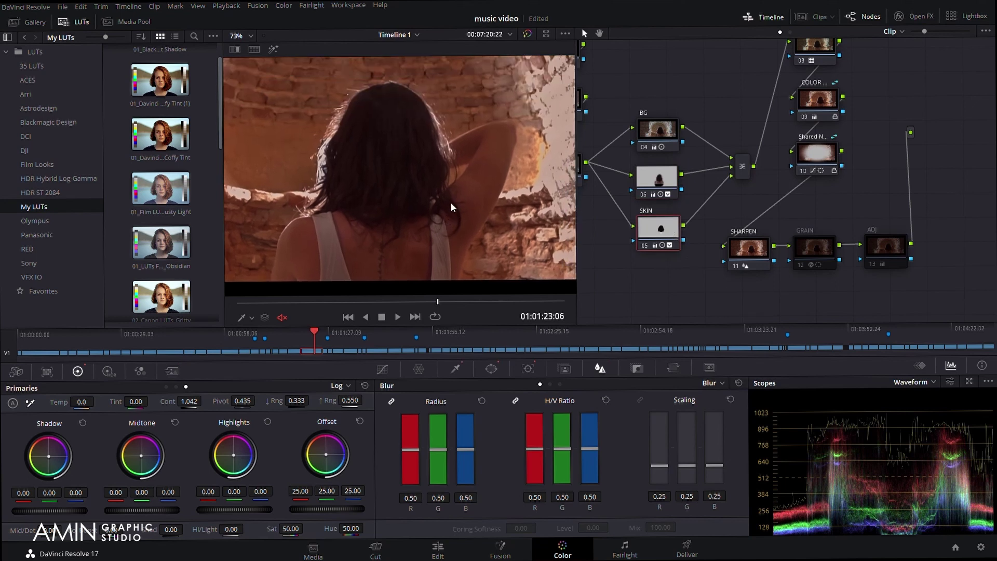
scroll(451, 207, "down", 3)
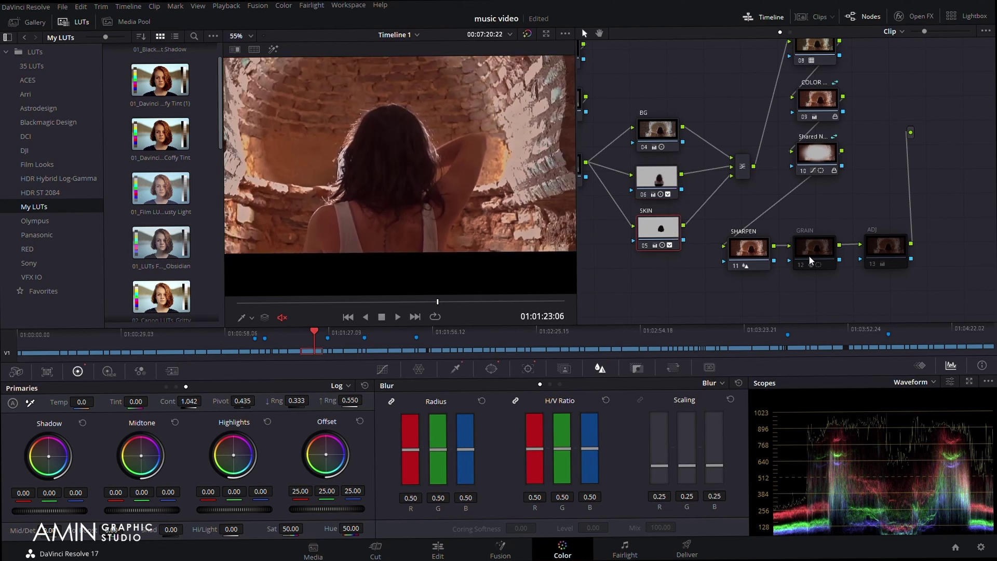
- Re-enable the GRAIN node and show its Film Grain settings: Overlay, opacity 0.495, size 0.660
left_click(803, 268)
scroll(453, 168, "down", 2)
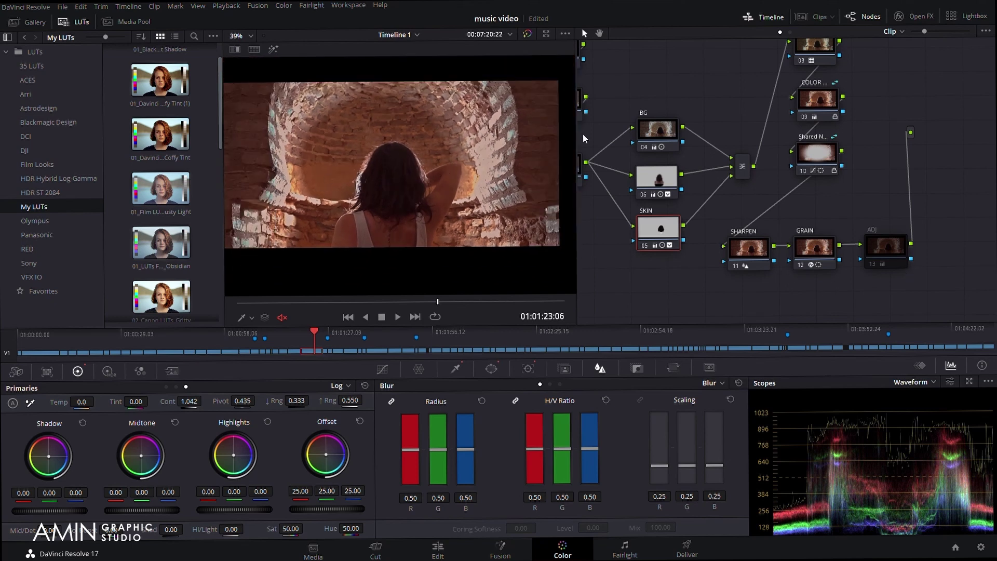
left_click(918, 19)
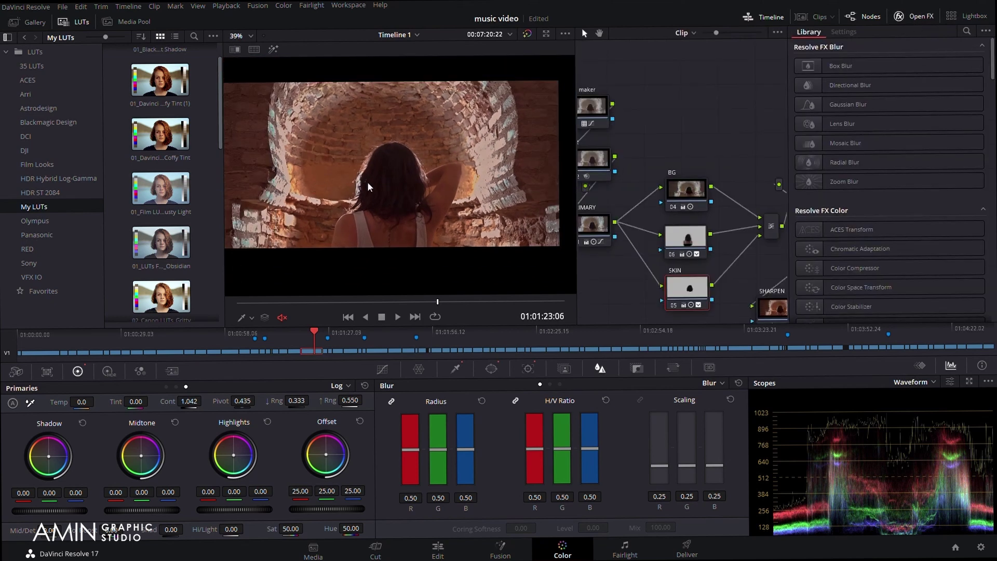
scroll(315, 175, "up", 10)
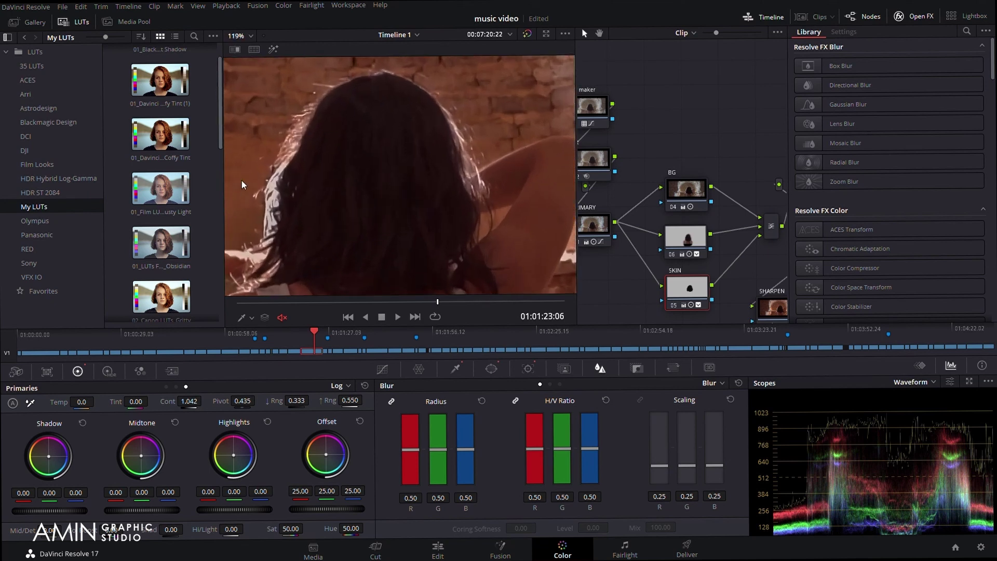
scroll(471, 201, "up", 3)
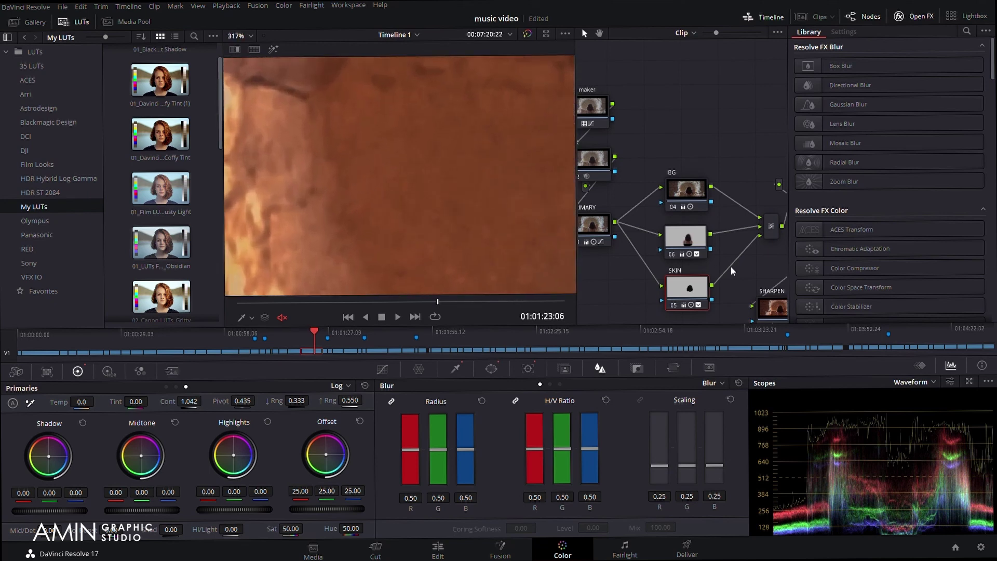
scroll(732, 270, "down", 5)
left_click(731, 239)
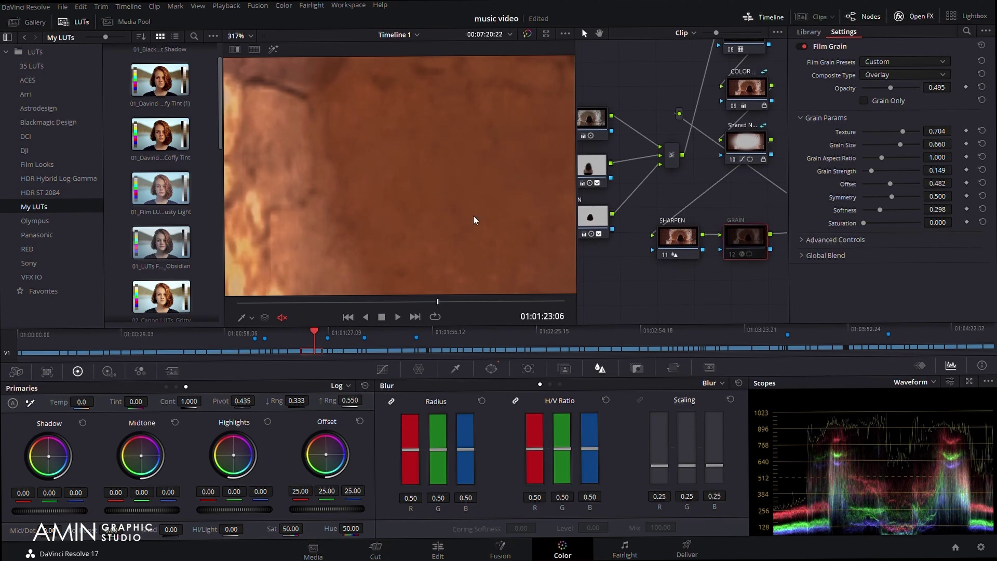
- Zoom and pan the viewer along the hair edge, playing briefly to watch the grain move
mouse_move(479, 207)
left_mouse_down()
mouse_move(507, 194)
mouse_move(362, 180)
left_mouse_up()
scroll(416, 182, "down", 5)
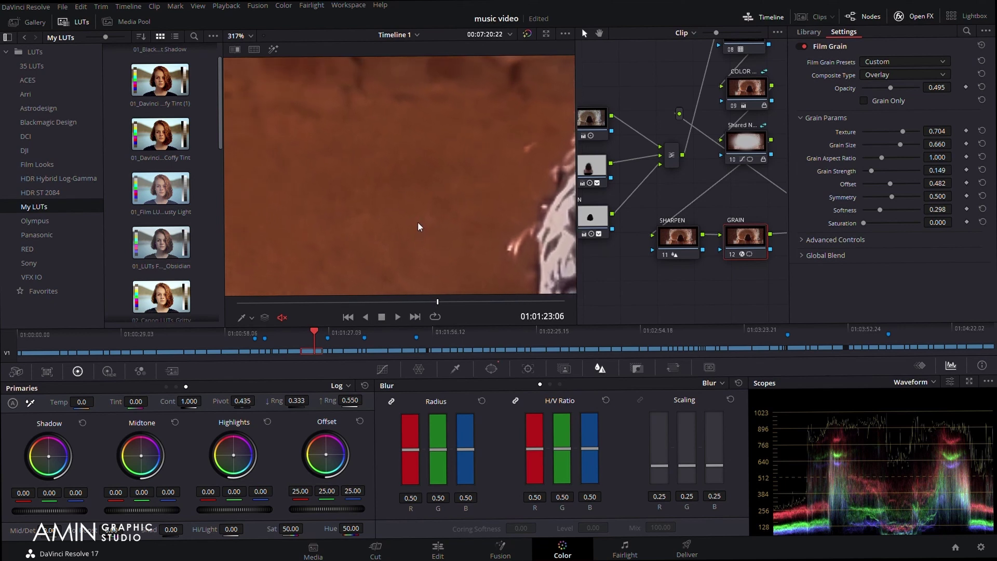
scroll(431, 197, "down", 1)
key("Right")
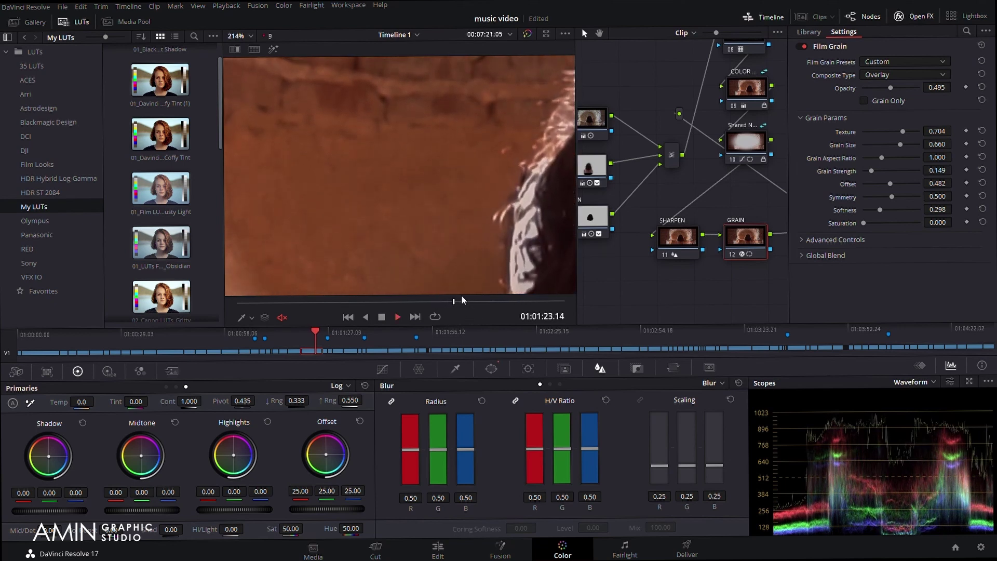
key("space")
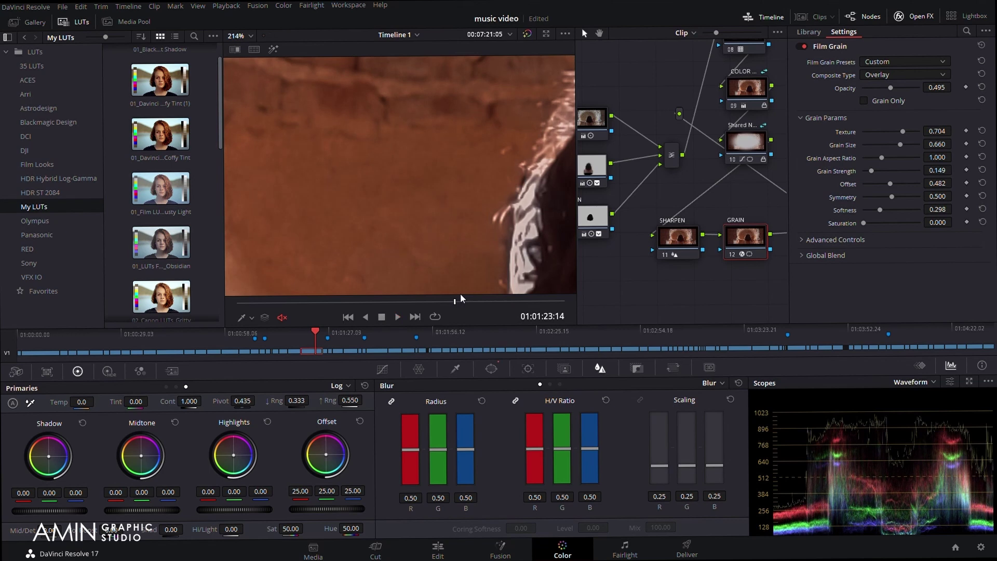
scroll(398, 187, "down", 3)
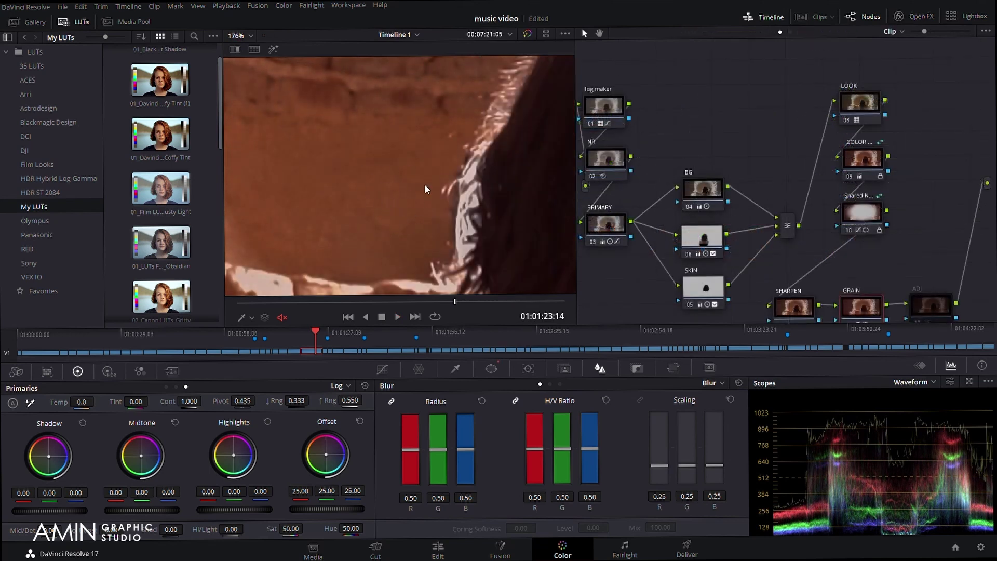
left_click_drag(414, 206, 439, 184)
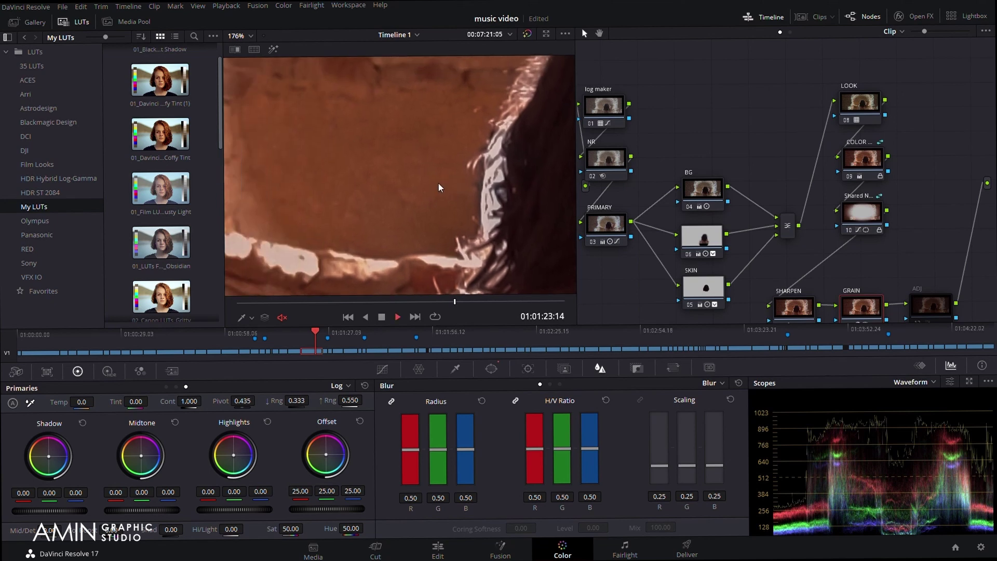
- Toggle ADJ node 13 off and on with Ctrl+D while zoomed on the right wall, leaving it on
scroll(408, 220, "up", 2)
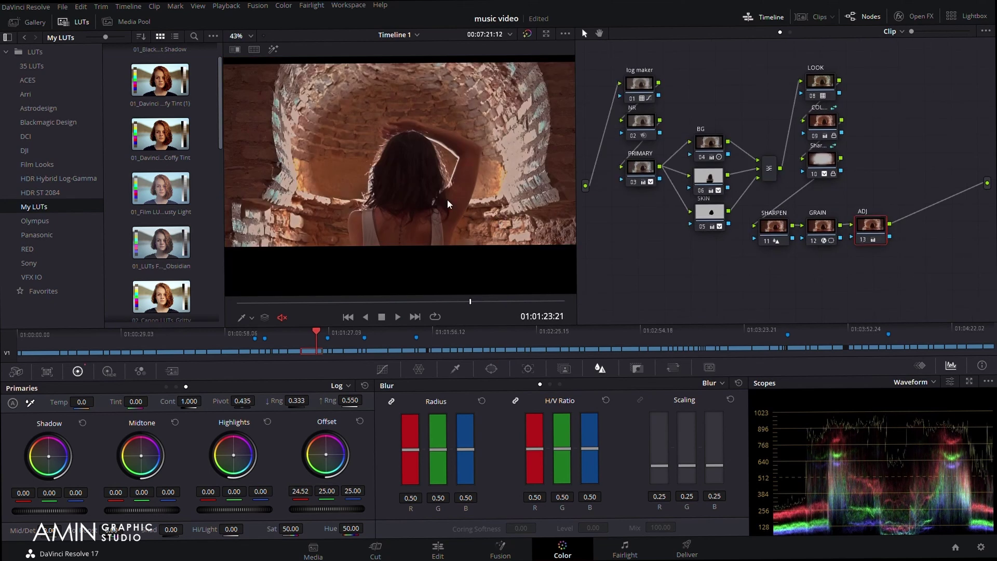
key("ctrl+d")
scroll(455, 212, "up", 4)
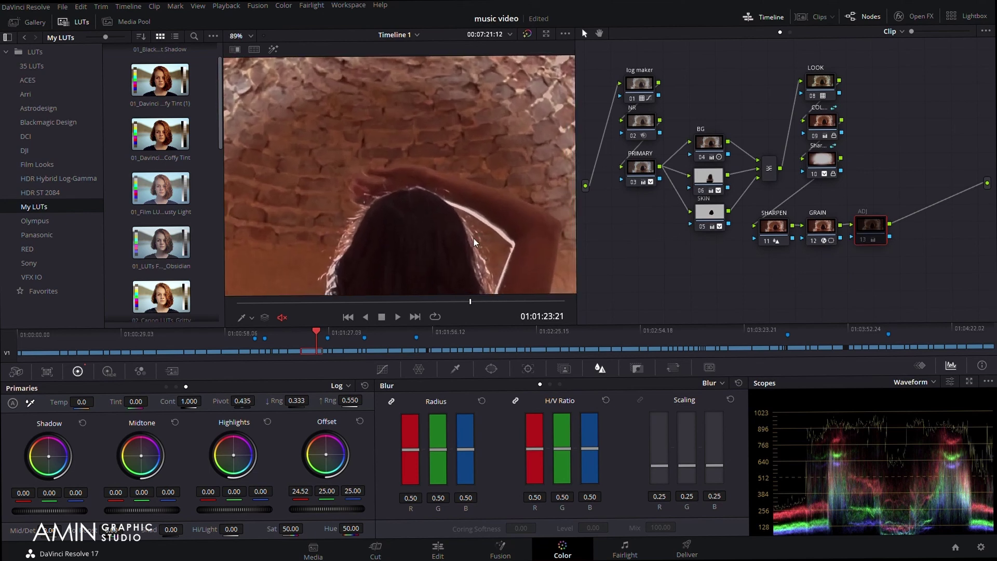
left_click_drag(458, 223, 341, 238)
key("ctrl+d")
key("ctrl+d")
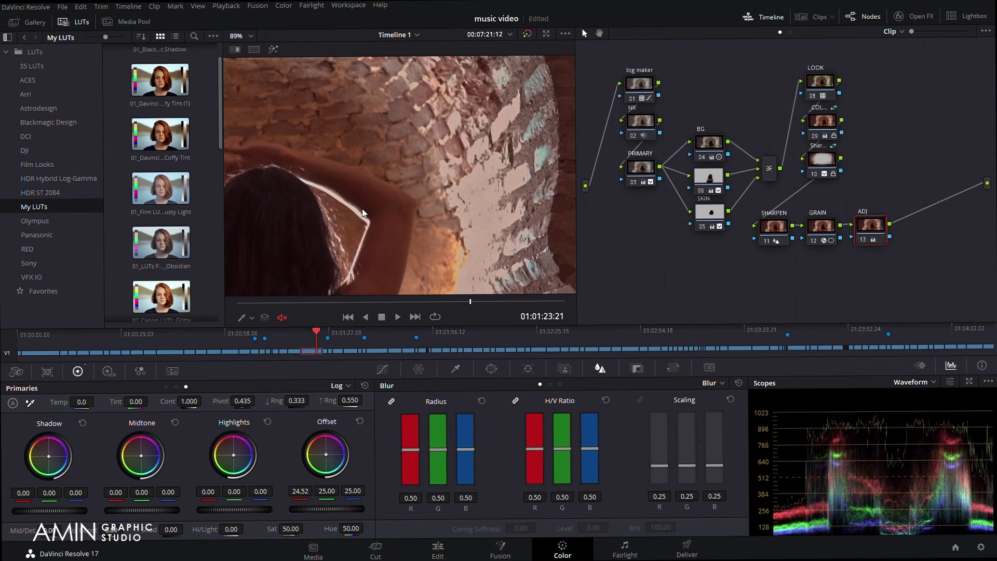
scroll(363, 213, "down", 5)
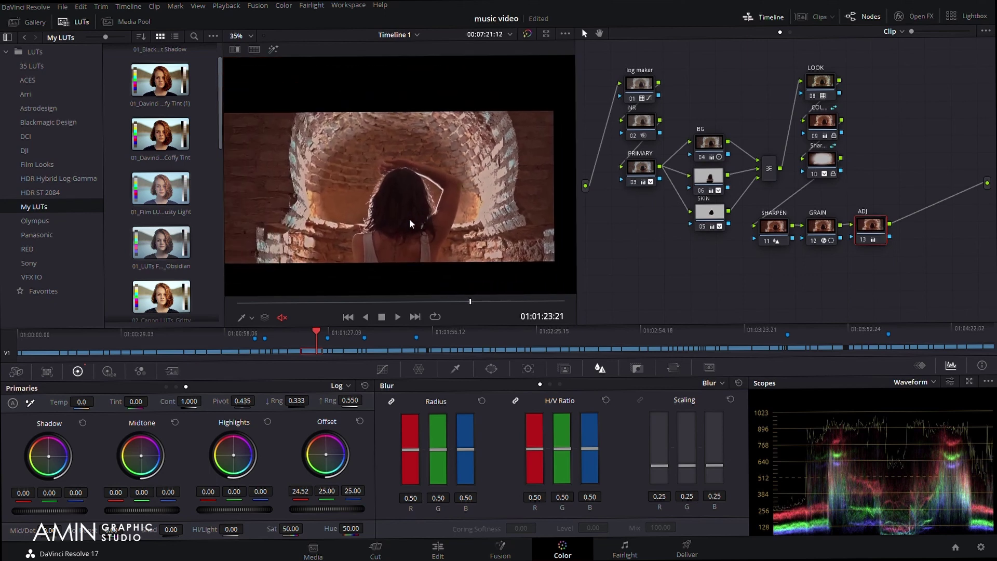